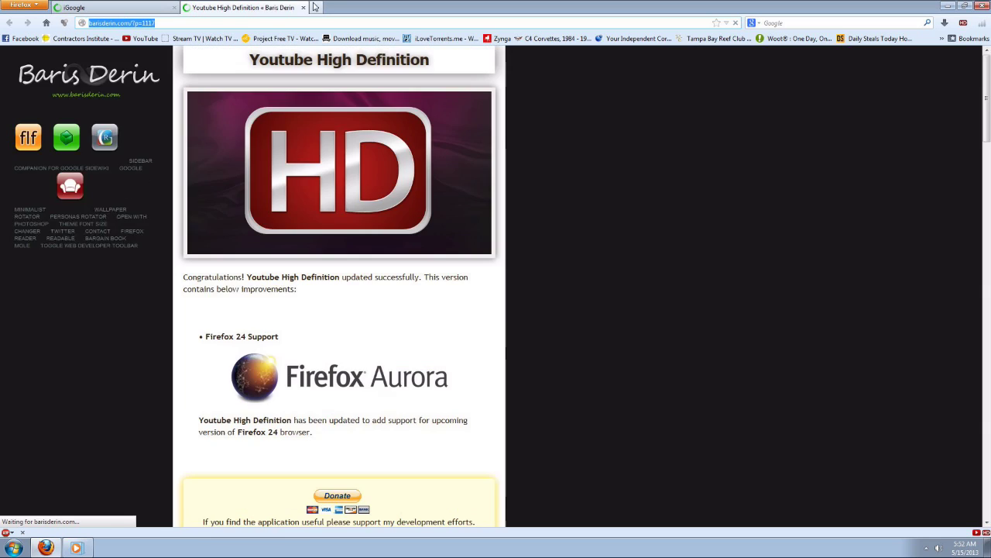
# - Close the add-on update tab and load PCGamingWiki's Metro: Last Light article from the 'pc' suggestion
pyautogui.hotkey('ctrl', 'w')
pyautogui.click(288, 26)
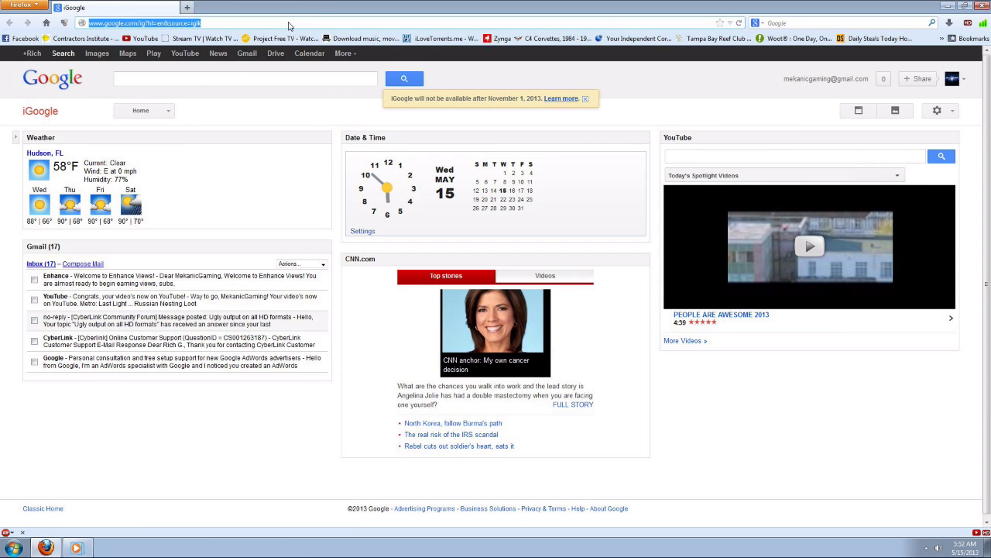
pyautogui.write('pc')
pyautogui.press('Down')
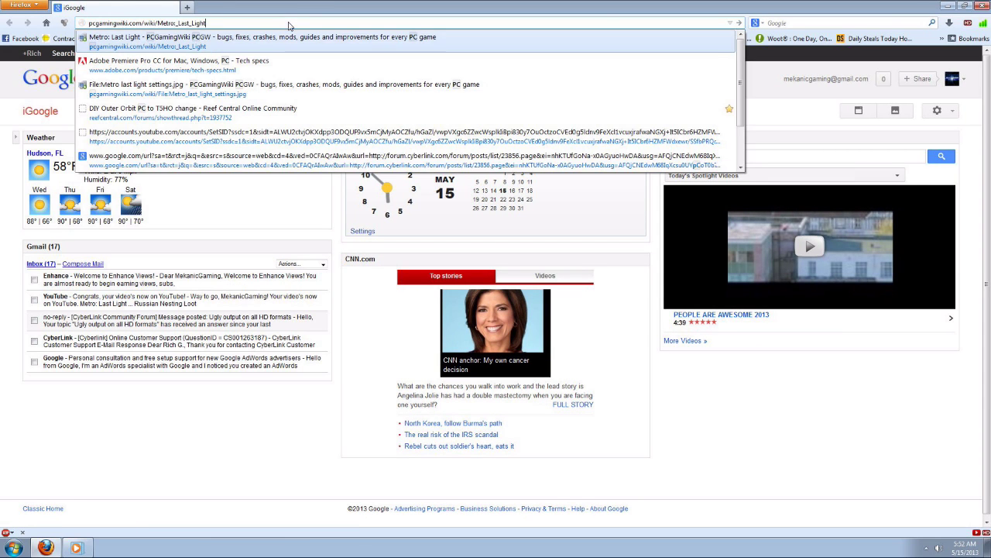
pyautogui.press('Return')
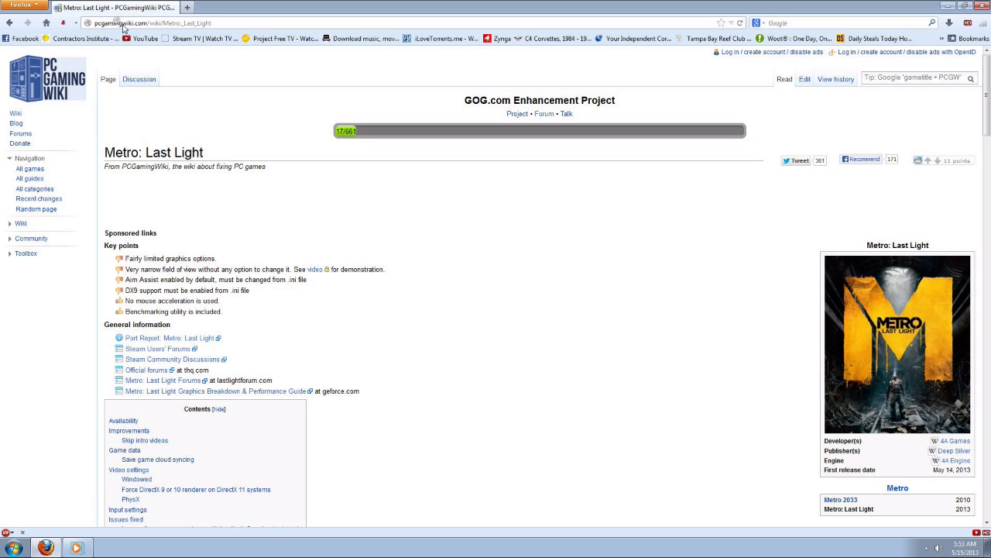
# - Reload the wiki page and scroll to the user.cfg fix editing r_res_hor and r_res_vert
pyautogui.press('F5')
pyautogui.scroll(-10, 431, 292)
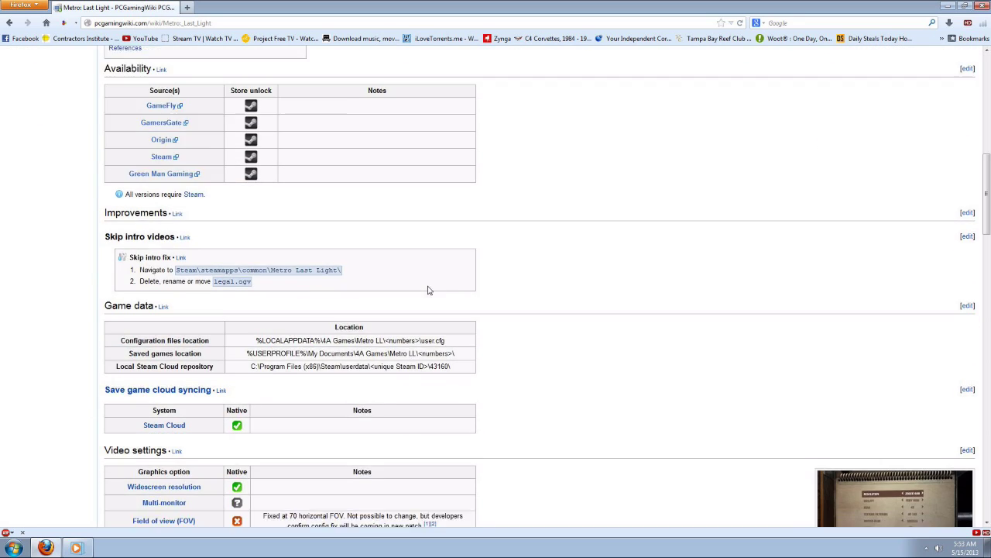
pyautogui.scroll(-3, 429, 289)
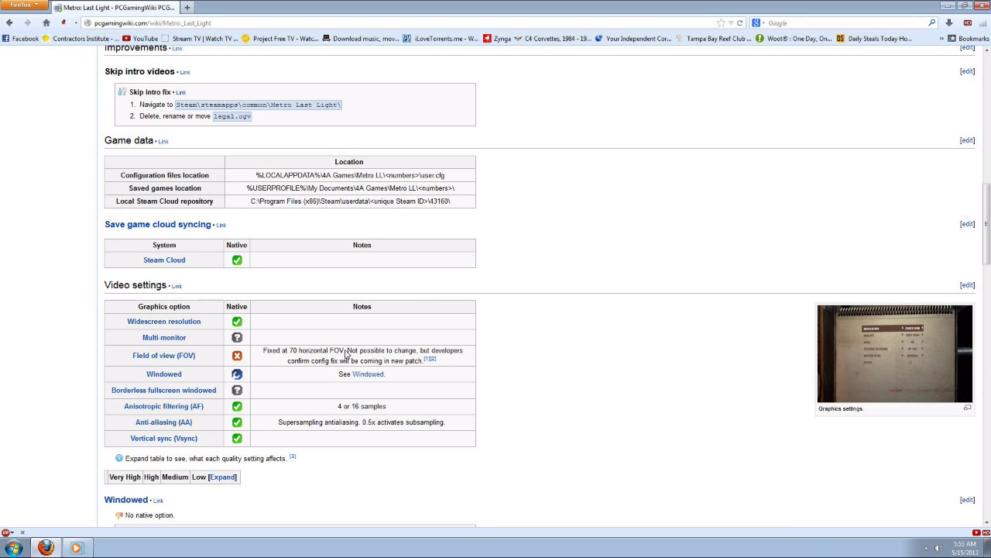
pyautogui.moveTo(347, 354); pyautogui.dragTo(448, 352)
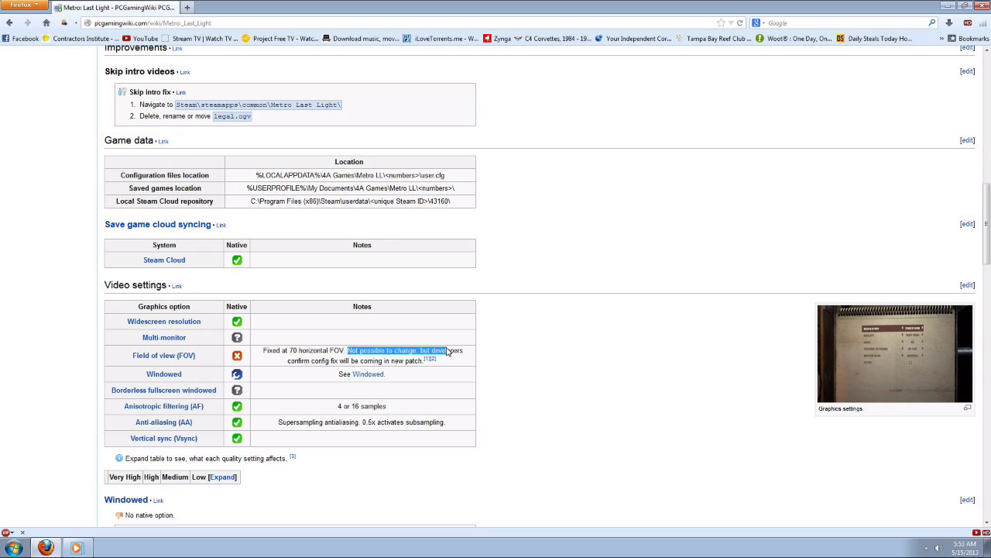
pyautogui.click(453, 354)
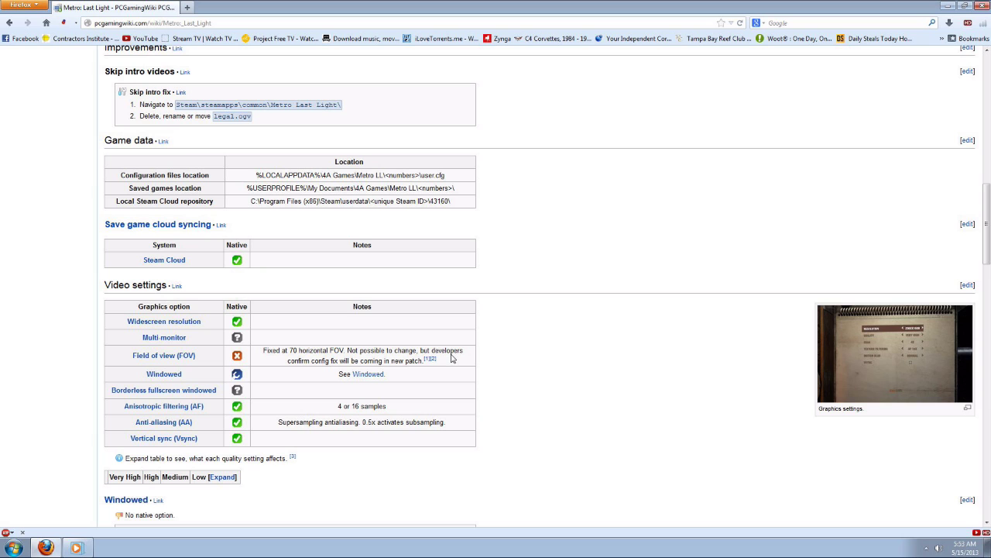
pyautogui.scroll(-3, 476, 368)
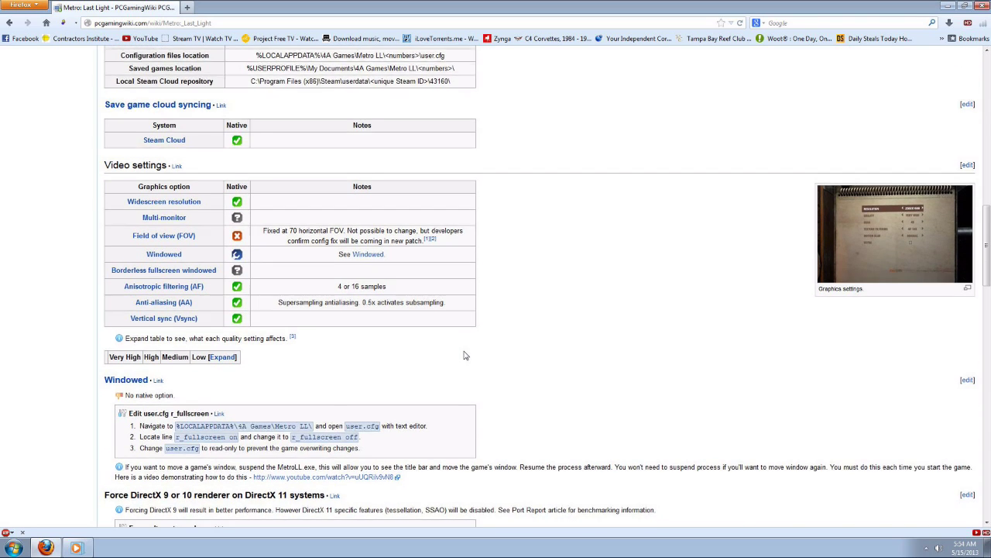
pyautogui.scroll(-2, 465, 354)
pyautogui.scroll(-10, 466, 355)
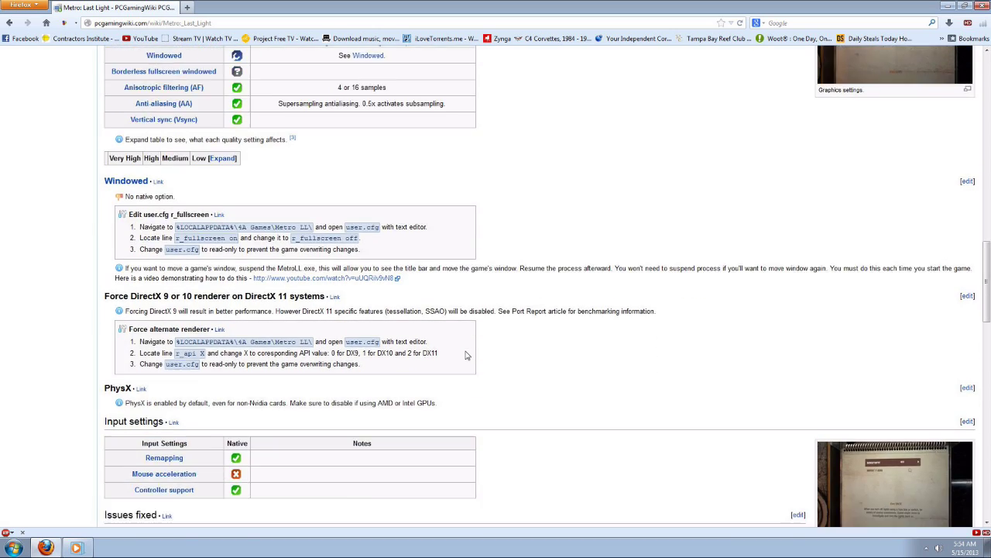
pyautogui.scroll(-3, 466, 355)
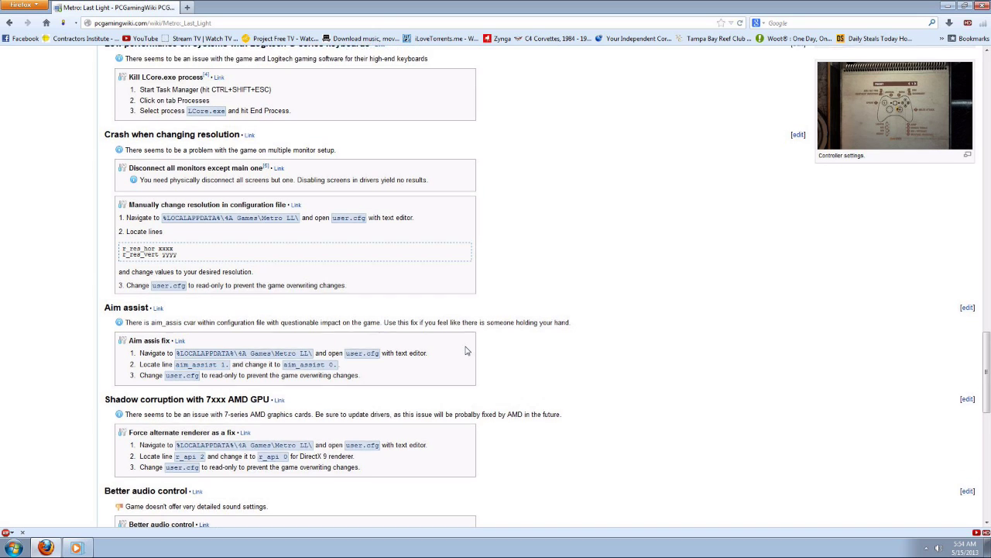
pyautogui.scroll(1, 466, 351)
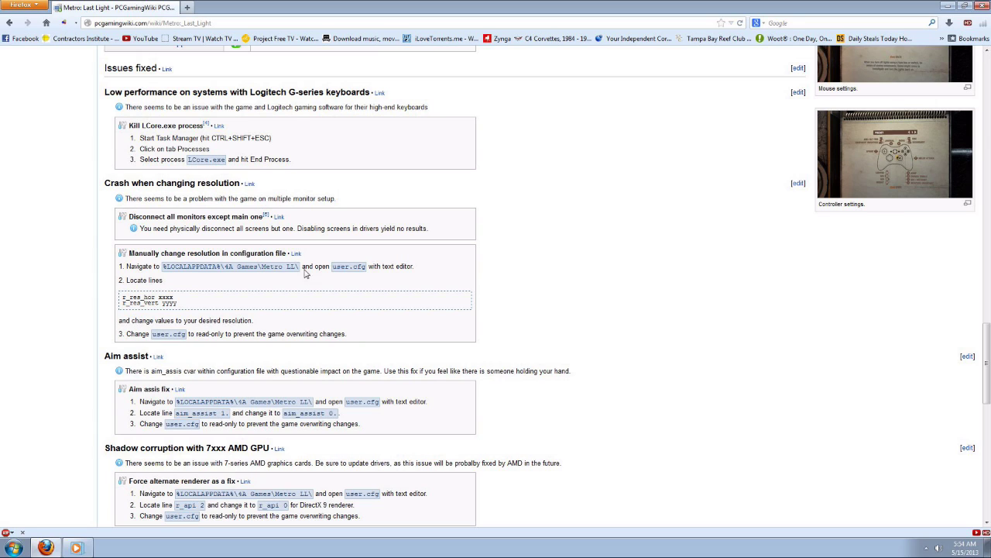
# - Copy the %LOCALAPPDATA%\4A Games\Metro LL\ path from the wiki page
pyautogui.moveTo(301, 269); pyautogui.dragTo(166, 270)
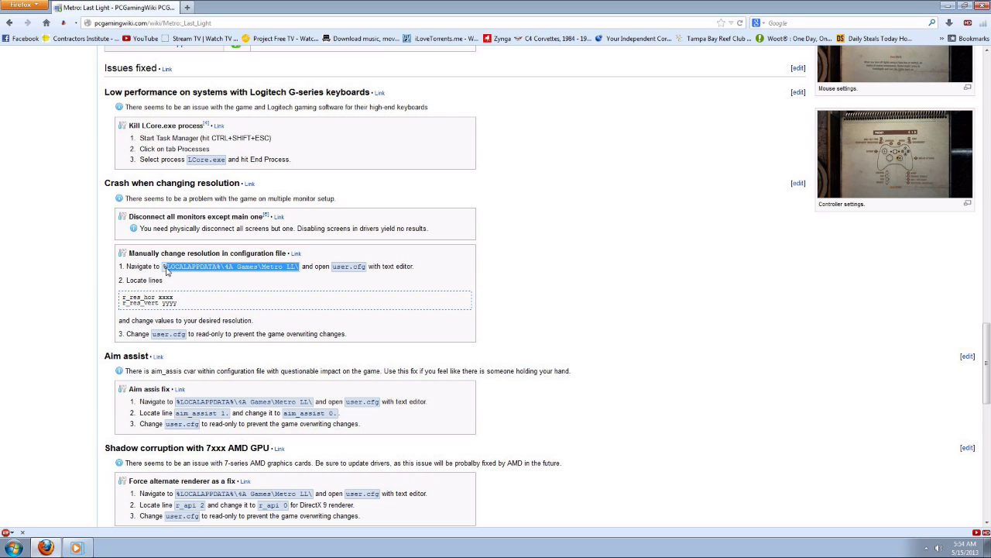
pyautogui.rightClick(167, 266)
pyautogui.click(178, 278)
# - Paste the path into Start search, open the Metro LL folder, and open user.cfg in Notepad
pyautogui.click(14, 548)
pyautogui.rightClick(53, 521)
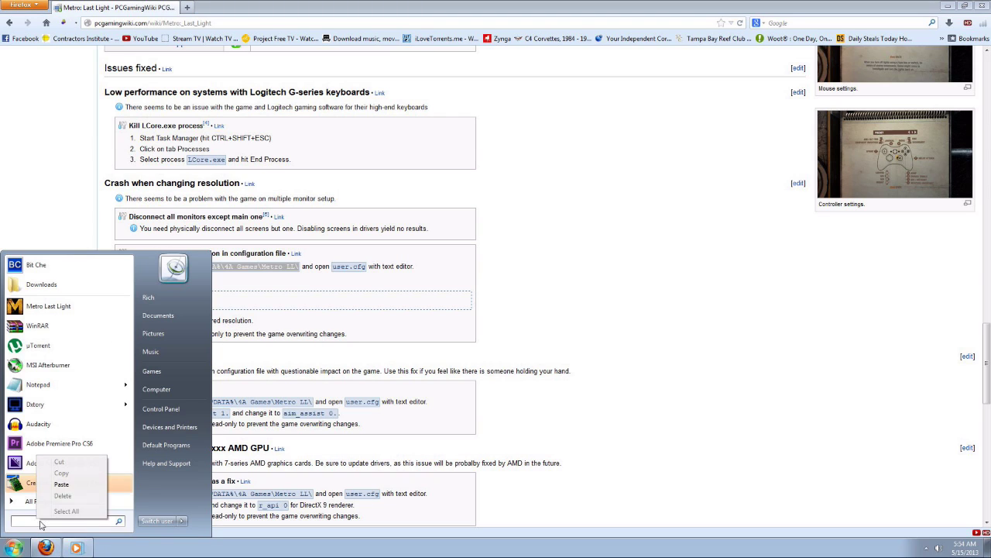
pyautogui.click(60, 485)
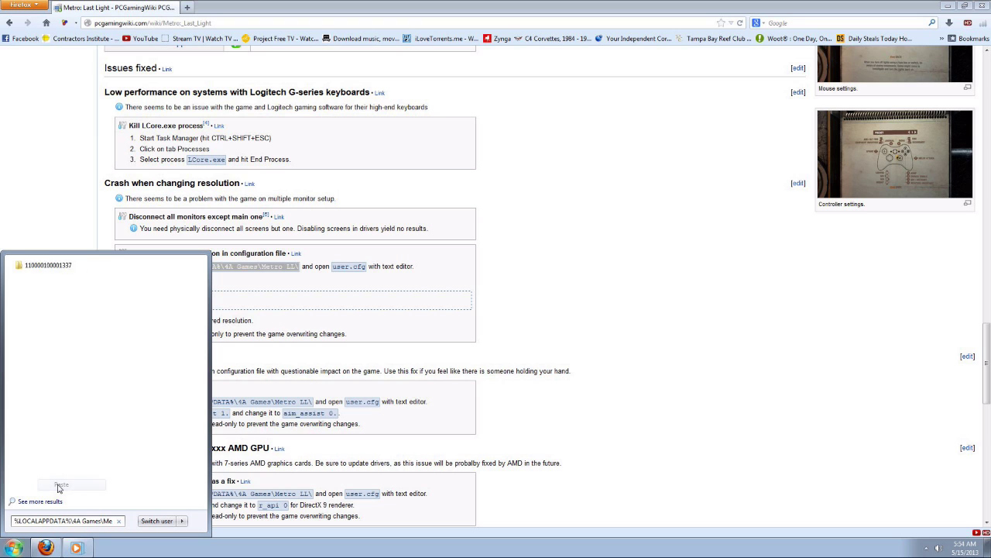
pyautogui.click(53, 267)
pyautogui.moveTo(292, 216); pyautogui.dragTo(525, 171)
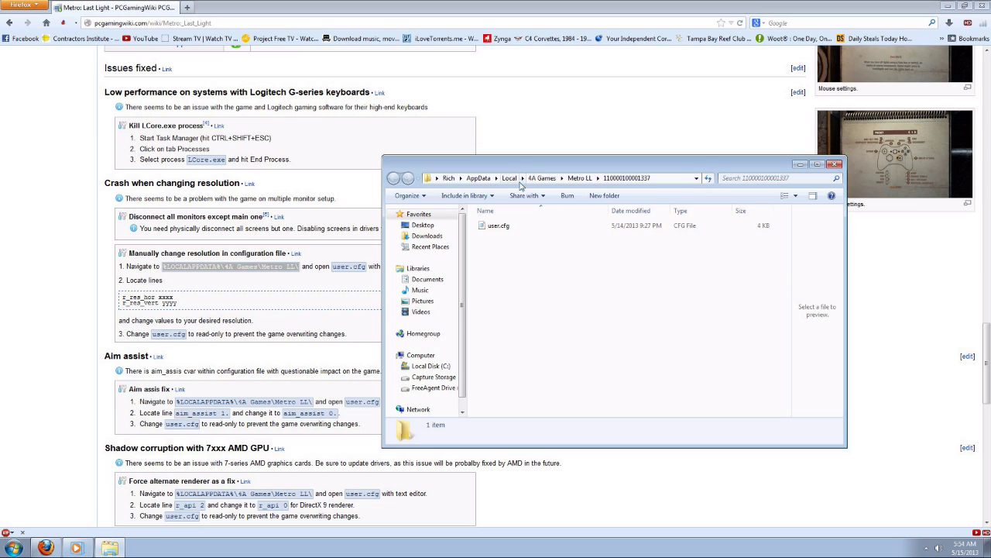
pyautogui.doubleClick(494, 227)
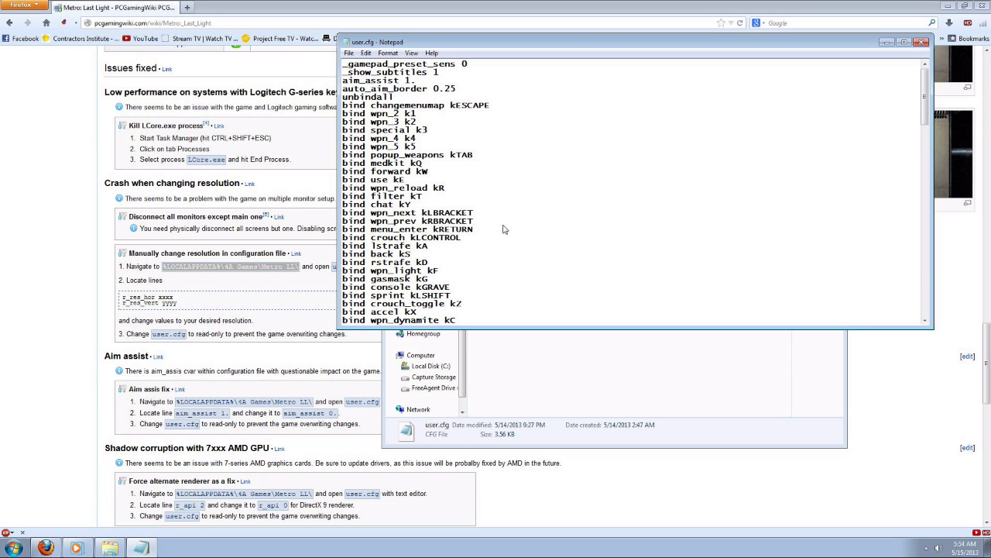
# - Use Find to locate the r_res_hor line in user.cfg, then scroll down the file
pyautogui.hotkey('ctrl', 'f')
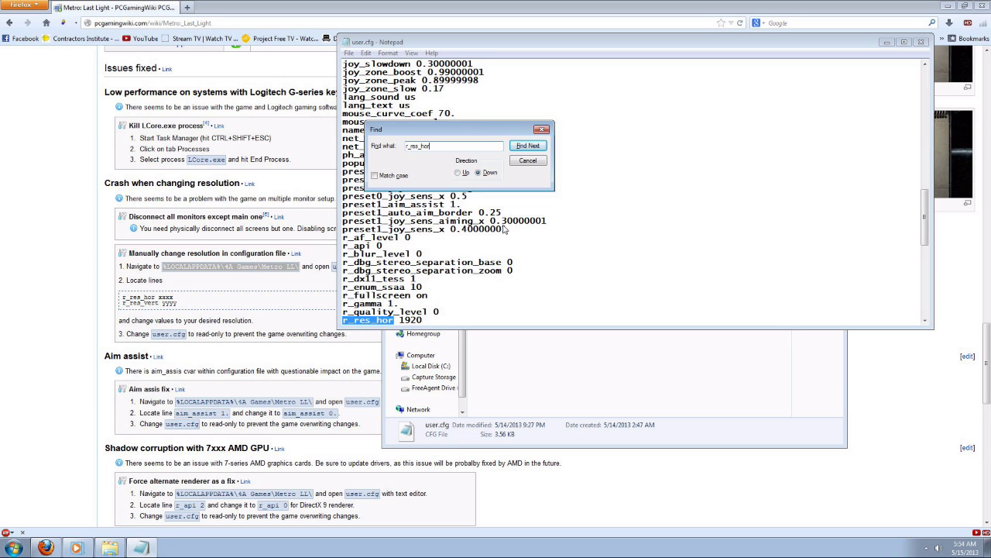
pyautogui.click(528, 161)
pyautogui.press('Up')
pyautogui.press('Up')
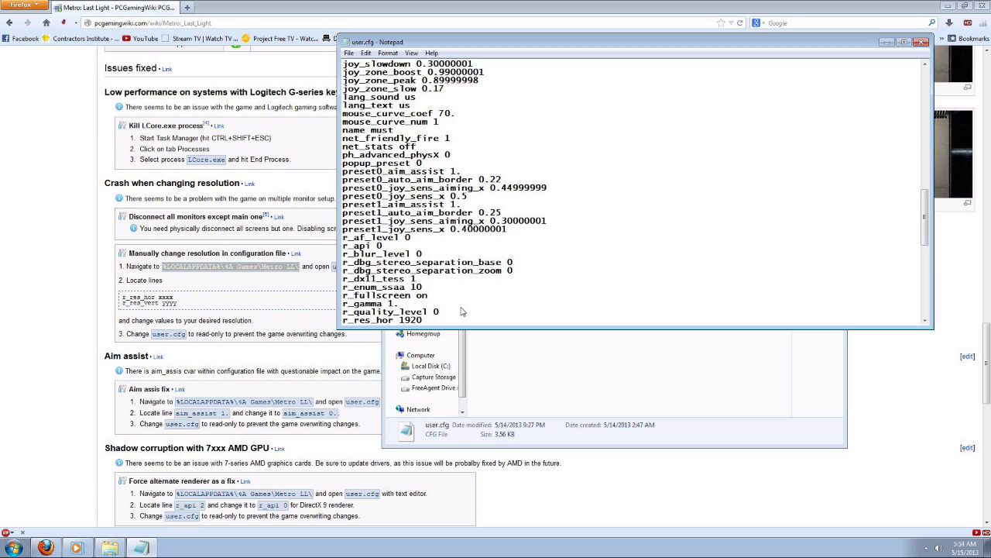
pyautogui.scroll(-1, 461, 311)
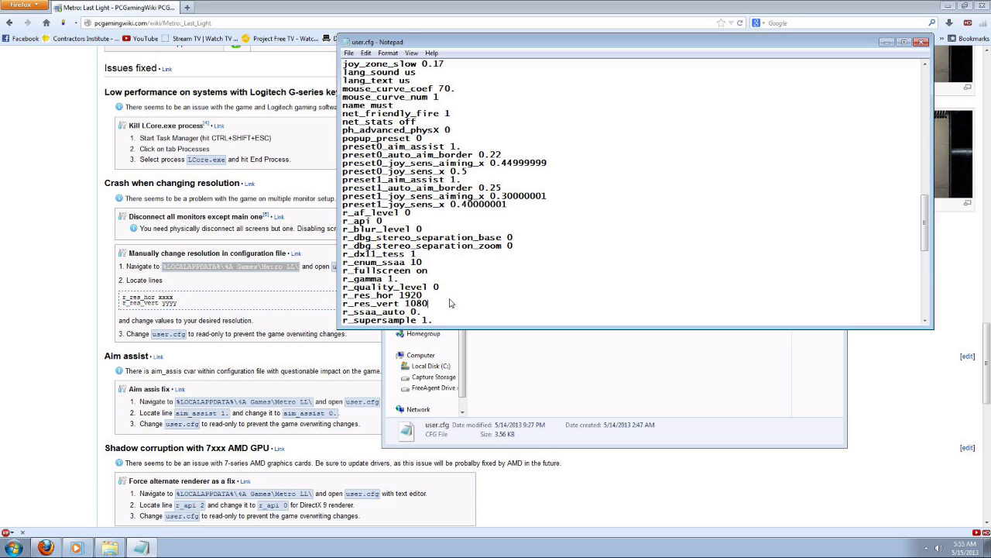
# - Tick Read-only in user.cfg's Properties, confirm with OK, and go back to the Notepad text
pyautogui.click(483, 341)
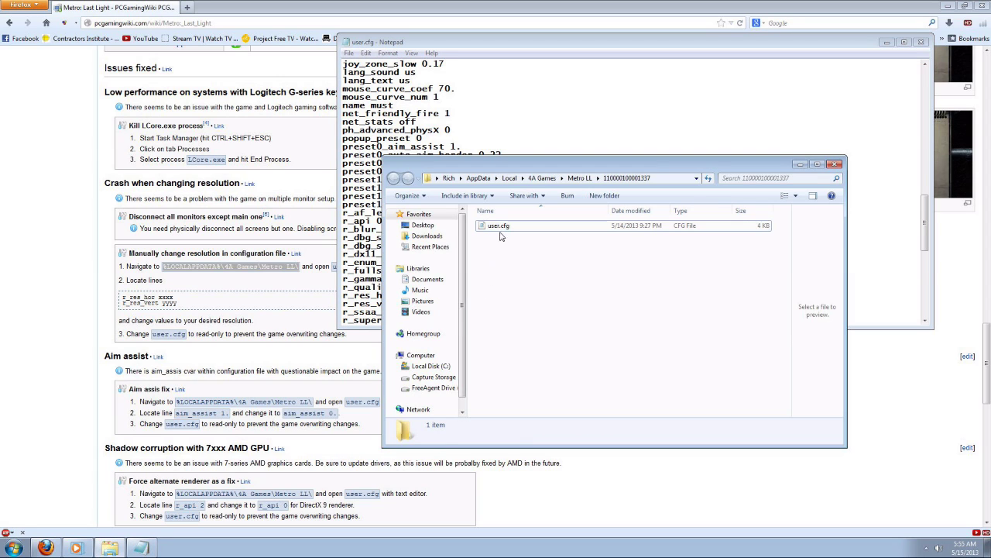
pyautogui.rightClick(501, 227)
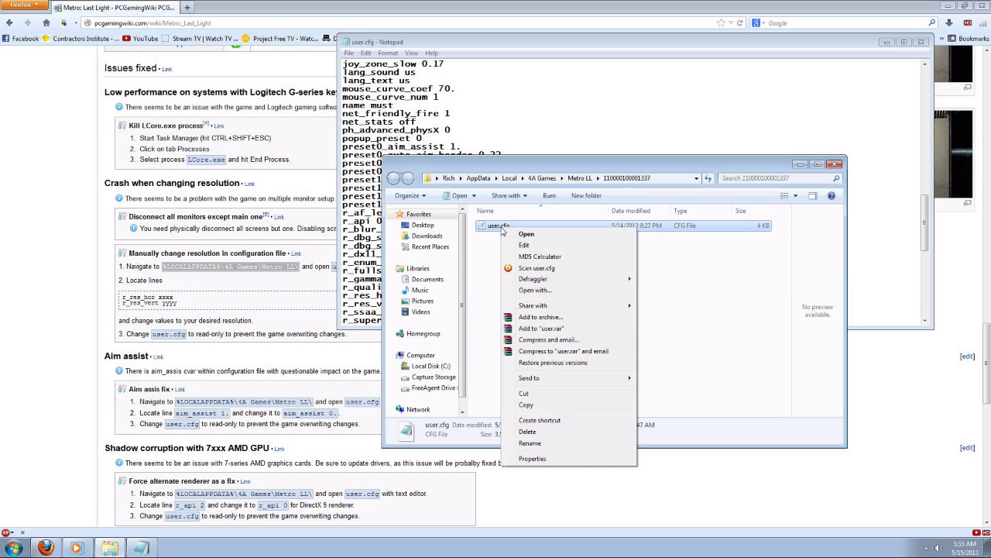
pyautogui.click(527, 460)
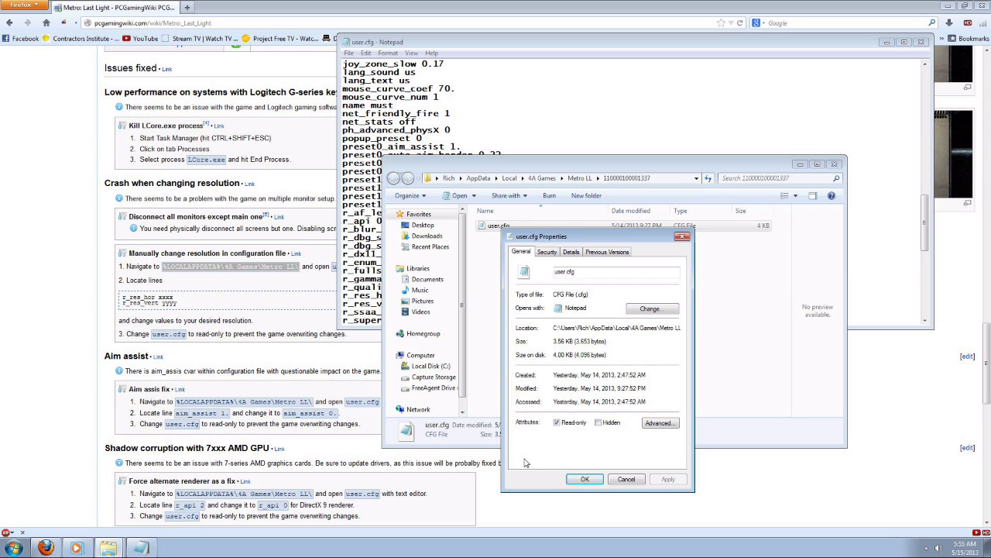
pyautogui.click(556, 423)
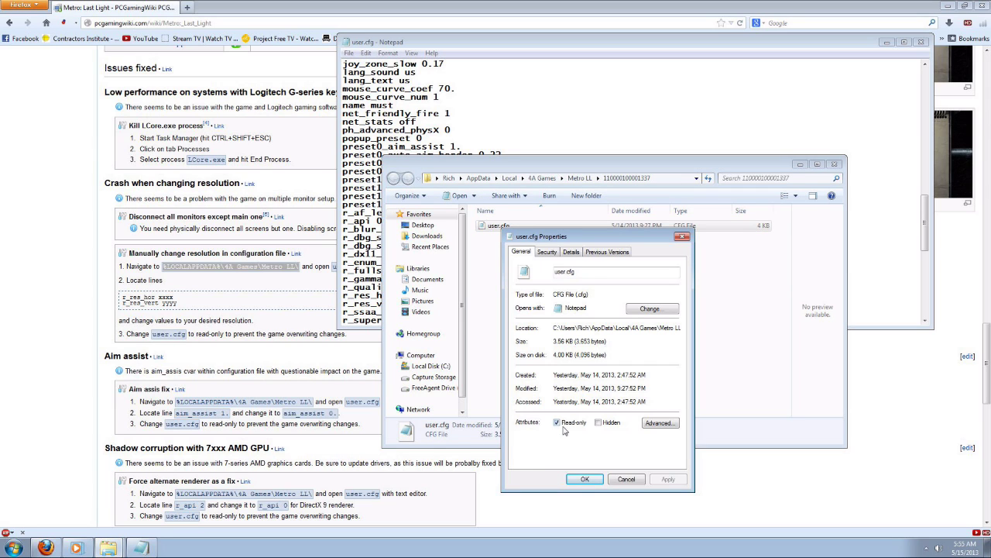
pyautogui.click(579, 480)
pyautogui.click(535, 134)
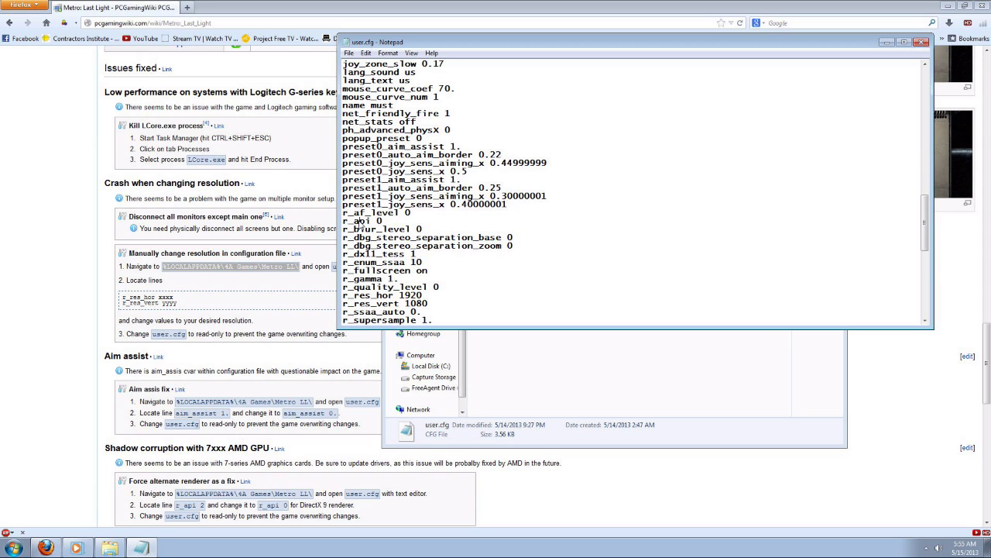
pyautogui.scroll(-1, 359, 226)
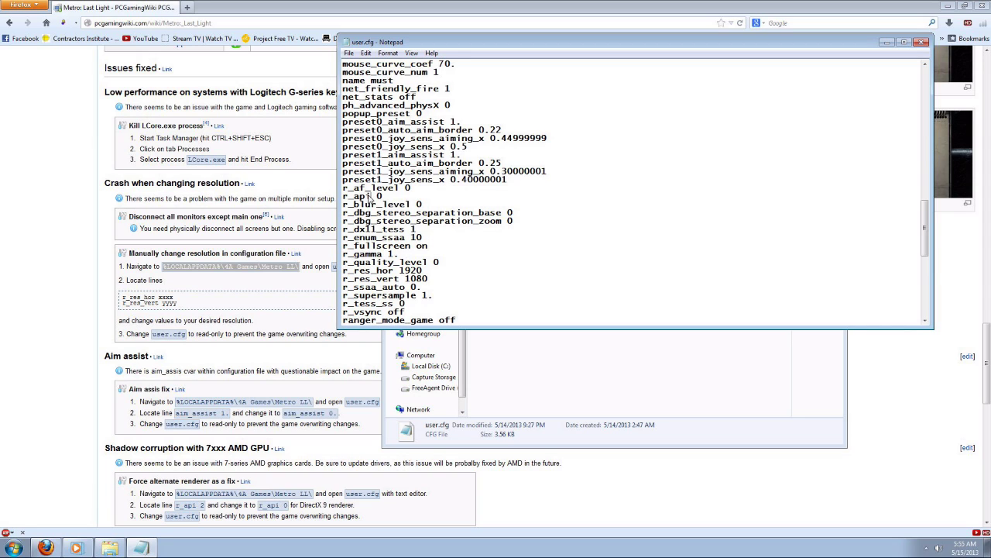
# - Check that r_api is 0, try Save As over user.cfg, decline replacing it, and cancel
pyautogui.moveTo(377, 198); pyautogui.dragTo(382, 200)
pyautogui.click(349, 52)
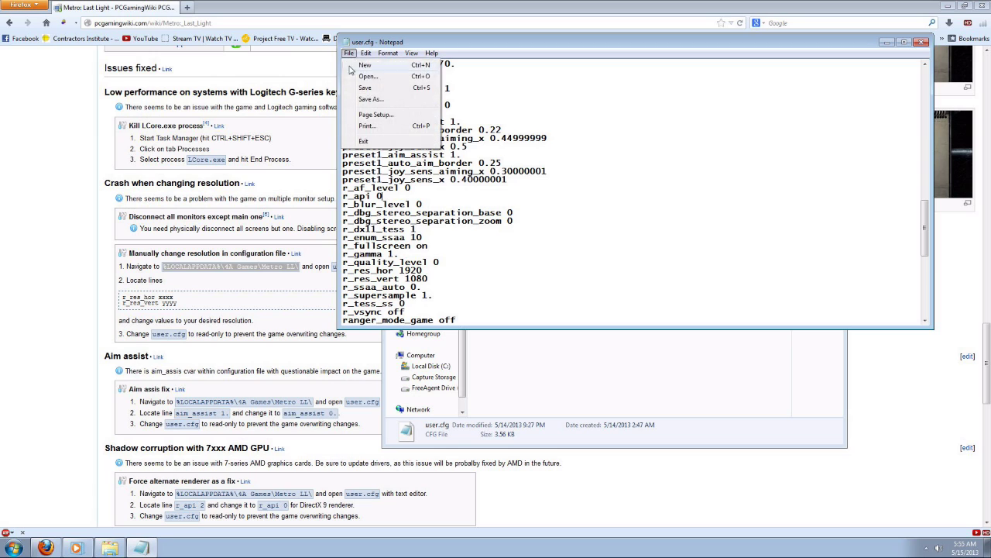
pyautogui.click(370, 99)
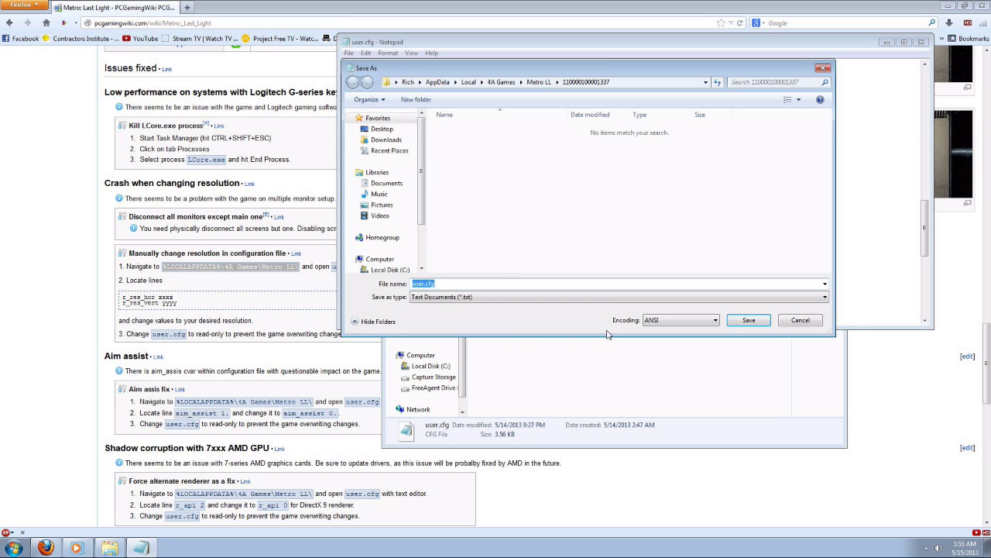
pyautogui.click(734, 322)
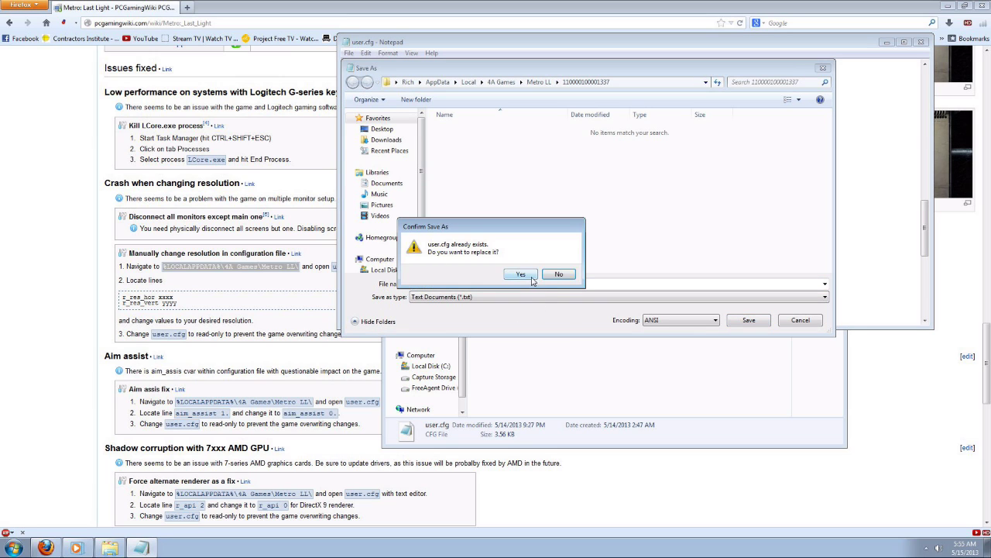
pyautogui.click(560, 283)
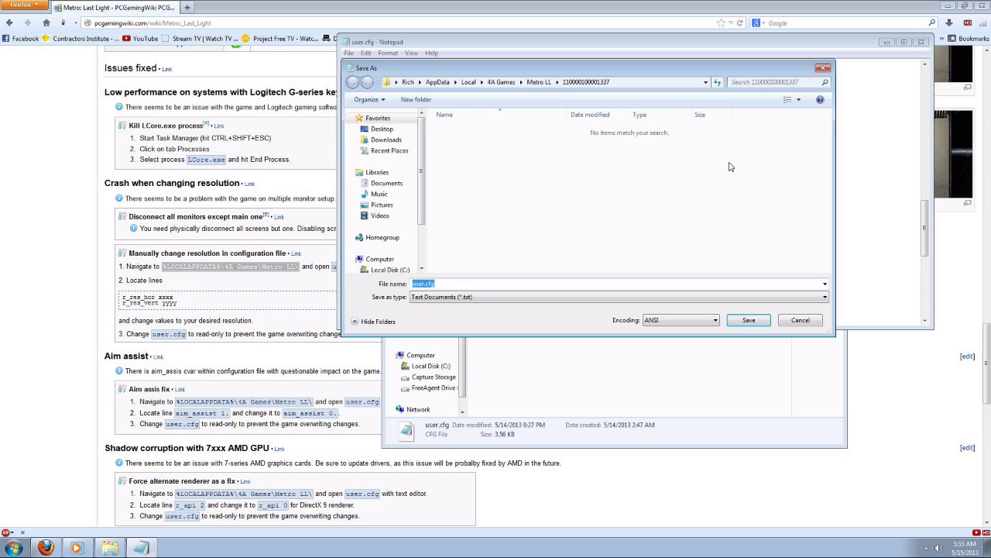
pyautogui.click(824, 68)
# - Close Notepad and the Metro LL folder window, then scroll Firefox to the top of the wiki page
pyautogui.click(921, 42)
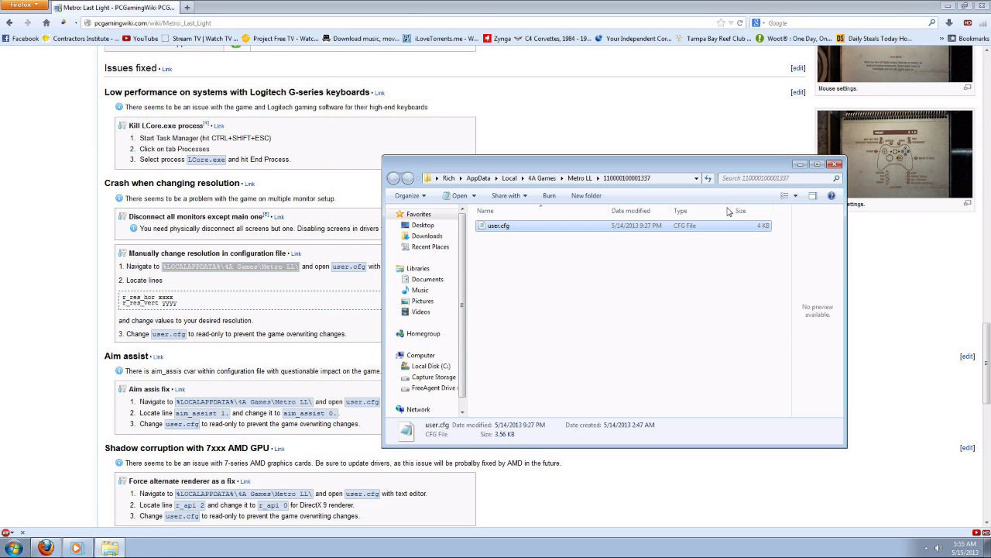
pyautogui.click(532, 267)
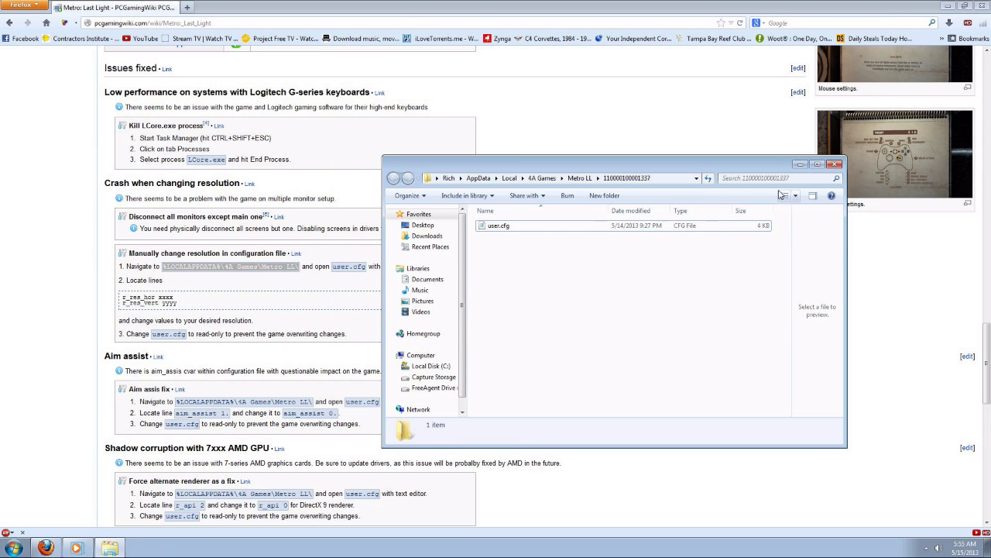
pyautogui.click(834, 165)
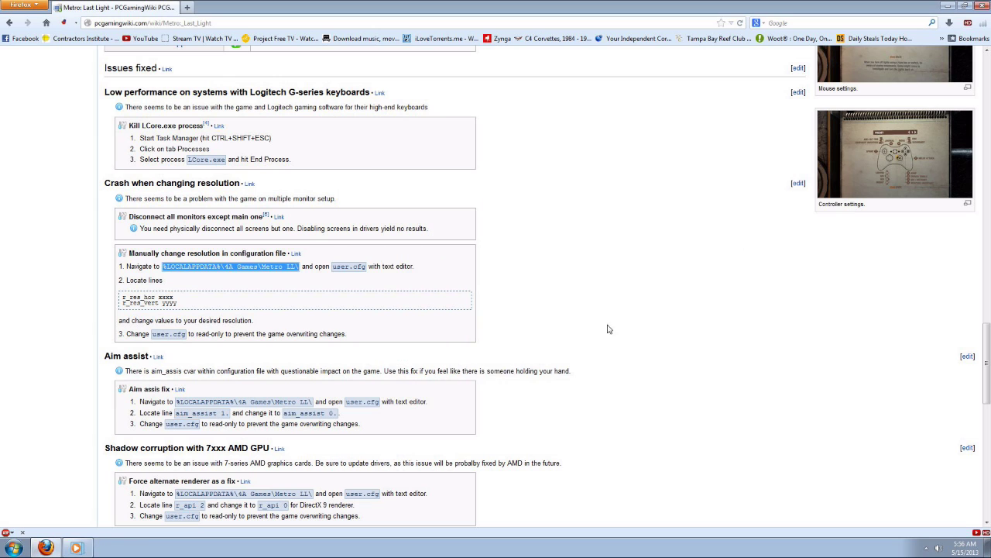
pyautogui.moveTo(988, 372); pyautogui.dragTo(989, 99)
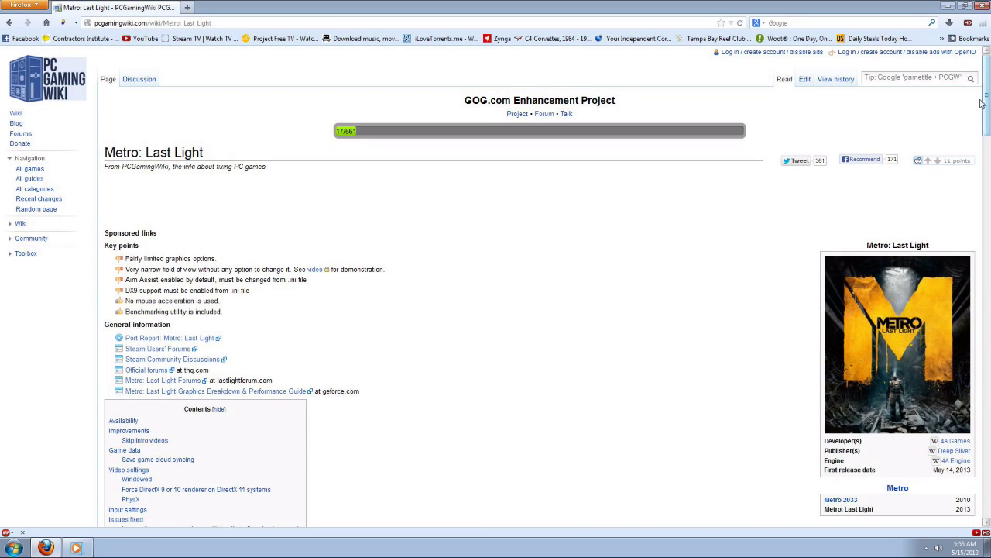